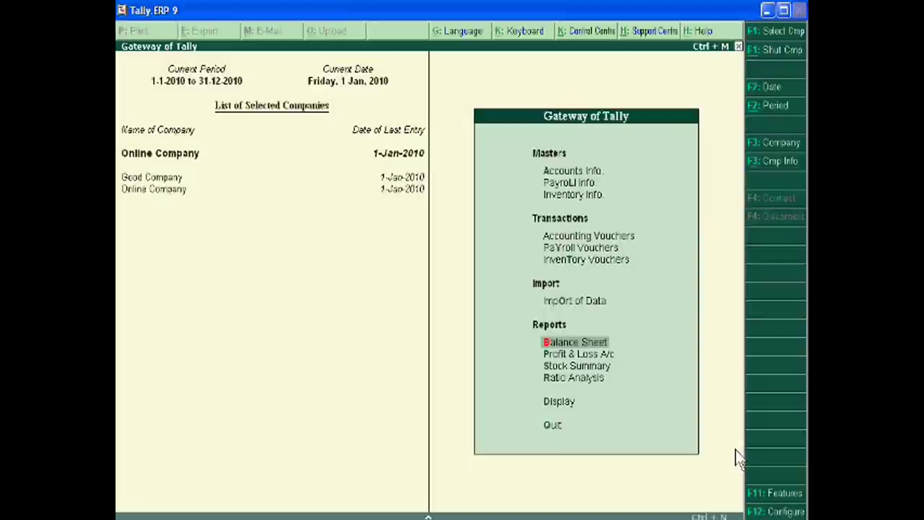
Step: Browse the Gateway of Tally reports and peek into the Display menu
{"action": "key", "text": "Down"}
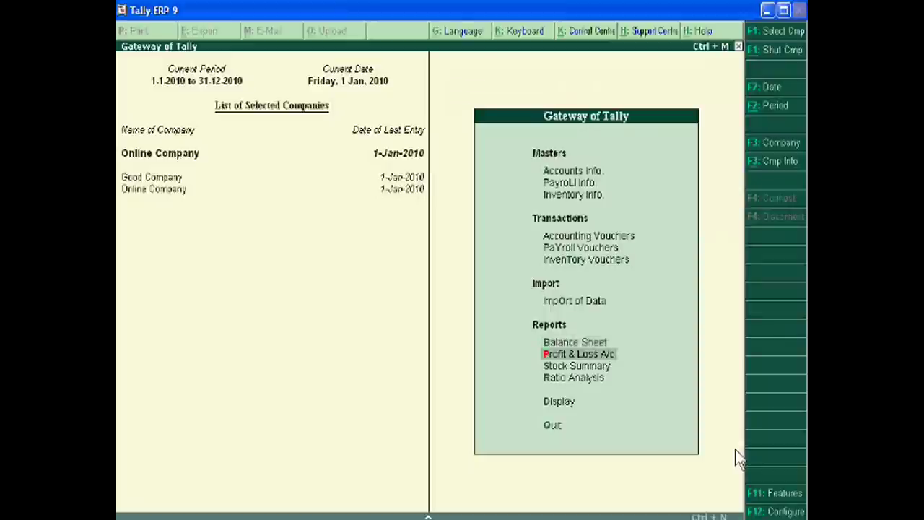
{"action": "key", "text": "Down"}
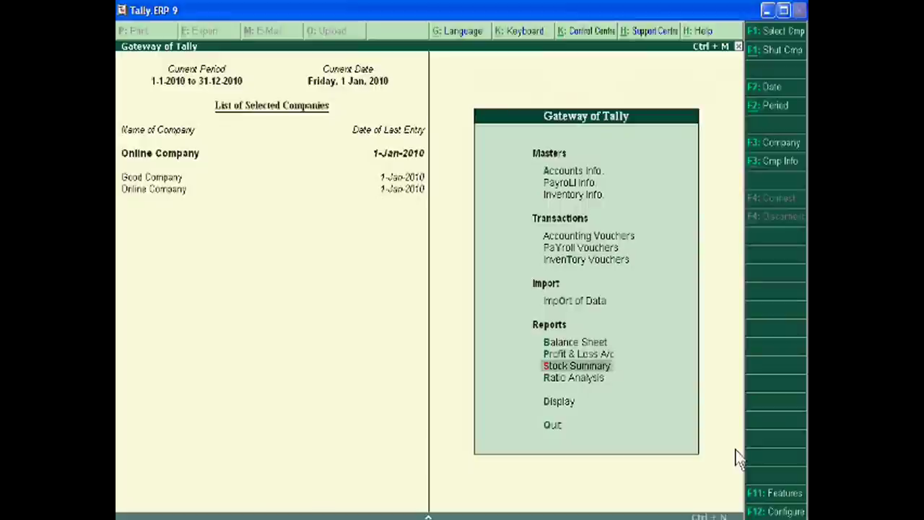
{"action": "key", "text": "Down"}
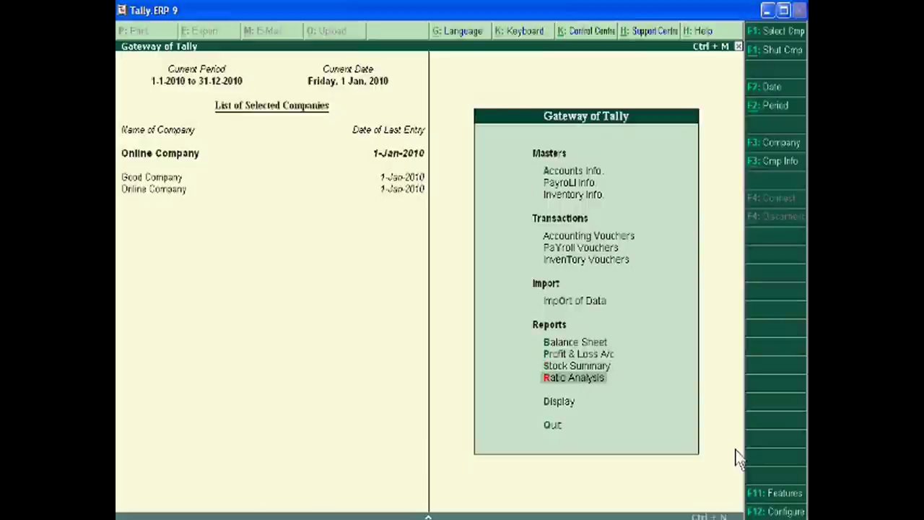
{"action": "key", "text": "Down"}
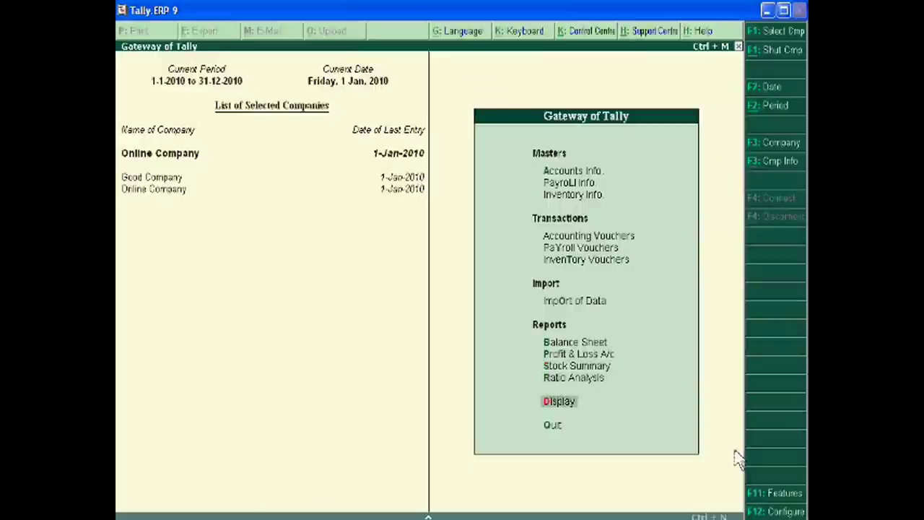
{"action": "key", "text": "Return"}
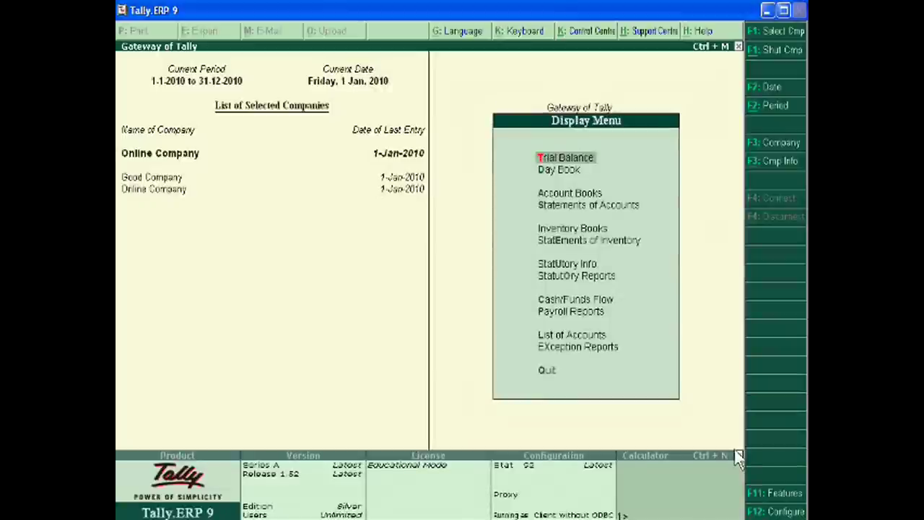
{"action": "key", "text": "Escape"}
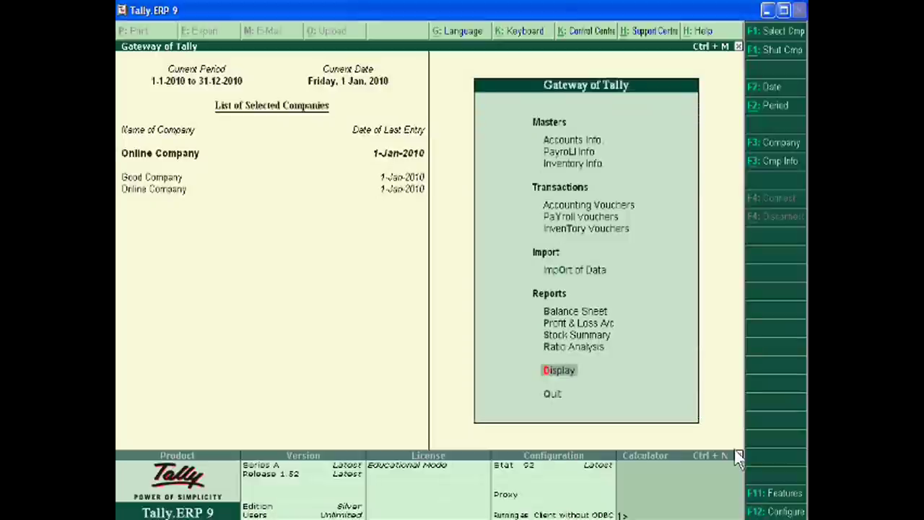
Step: Open the Balance Sheet and bring up its Printing Balance Sheet dialog with Alt+P
{"action": "key", "text": "Up"}
{"action": "key", "text": "Up"}
{"action": "key", "text": "Up"}
{"action": "key", "text": "Up"}
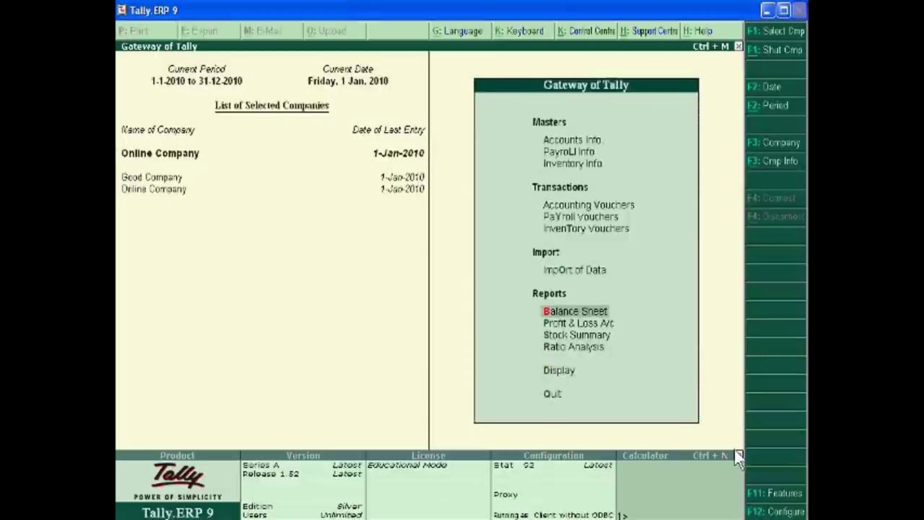
{"action": "key", "text": "Return"}
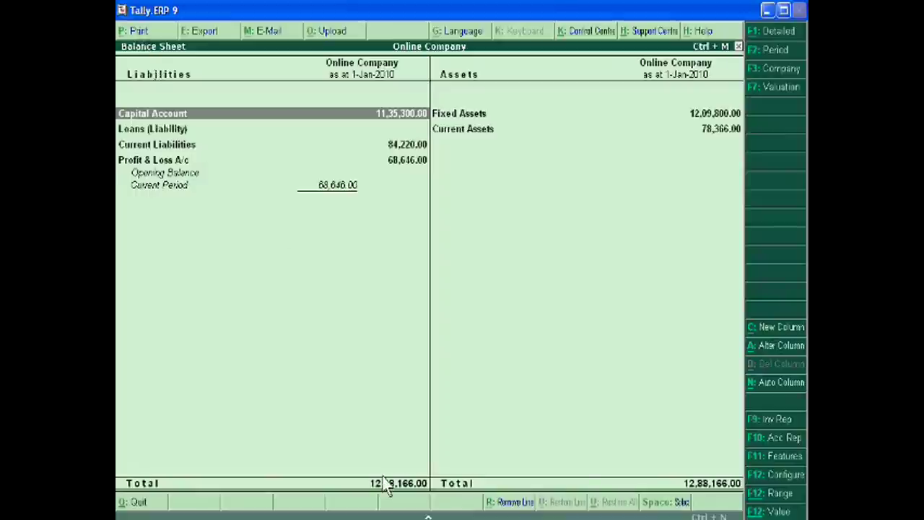
{"action": "key", "text": "alt+p"}
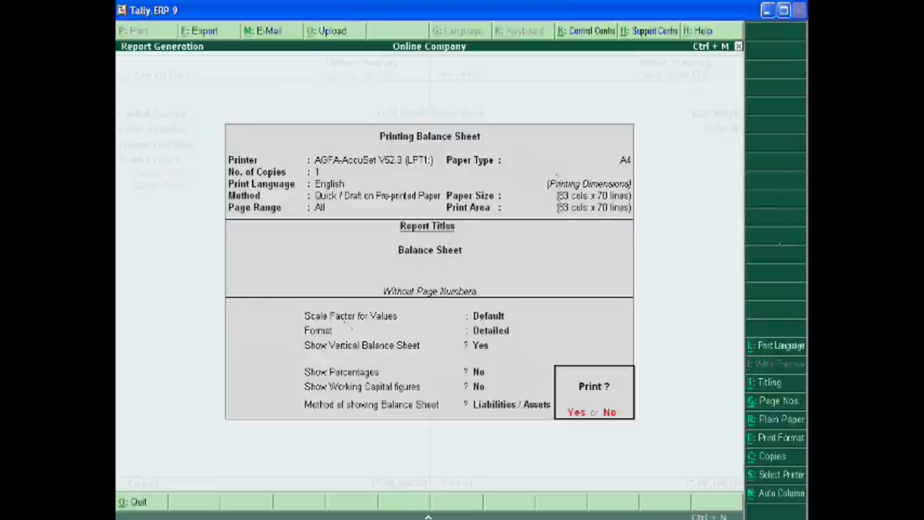
{"action": "left_click", "coordinate": [787, 437]}
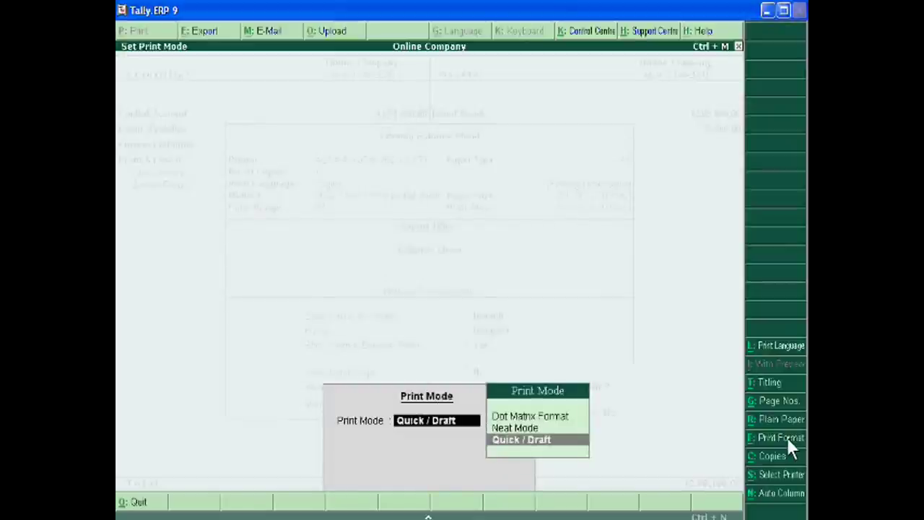
{"action": "key", "text": "Up"}
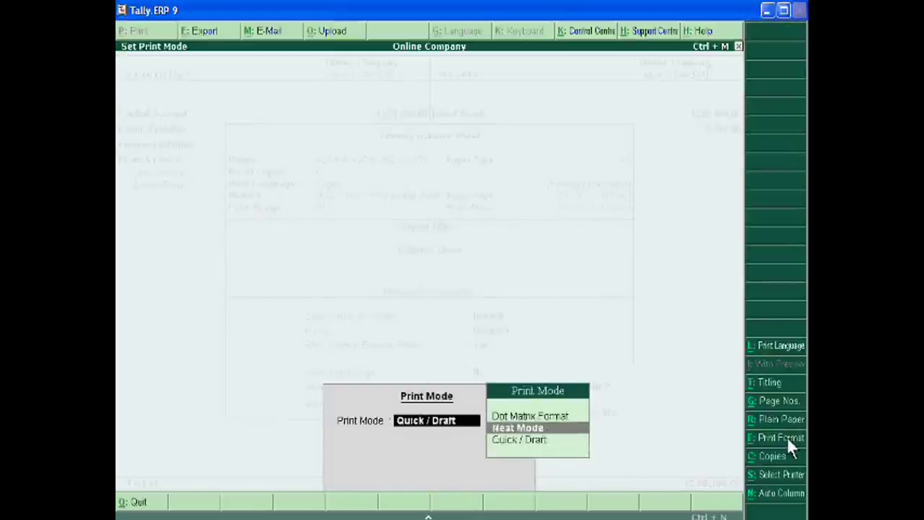
{"action": "key", "text": "Up"}
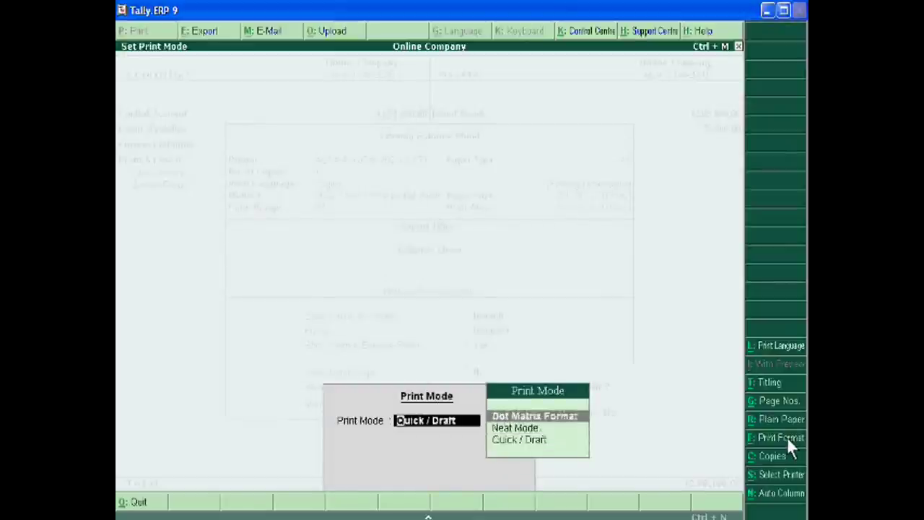
{"action": "key", "text": "Down"}
{"action": "key", "text": "Down"}
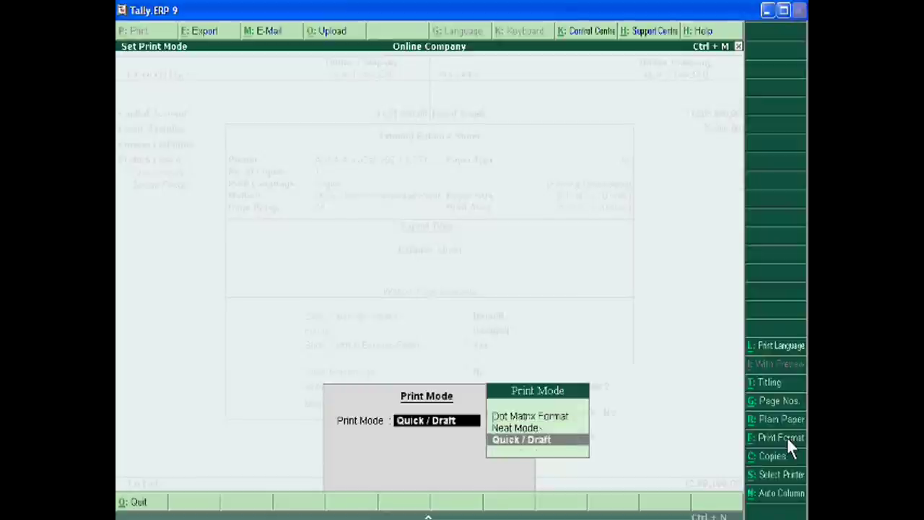
{"action": "key", "text": "Return"}
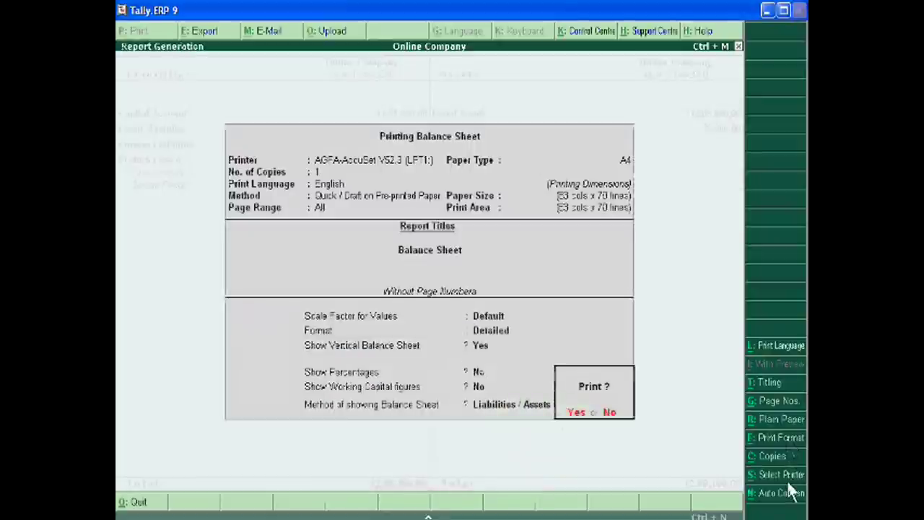
Step: Choose the AGFA-AccuSet v52.3 printer and open its Document Properties
{"action": "left_click", "coordinate": [786, 473]}
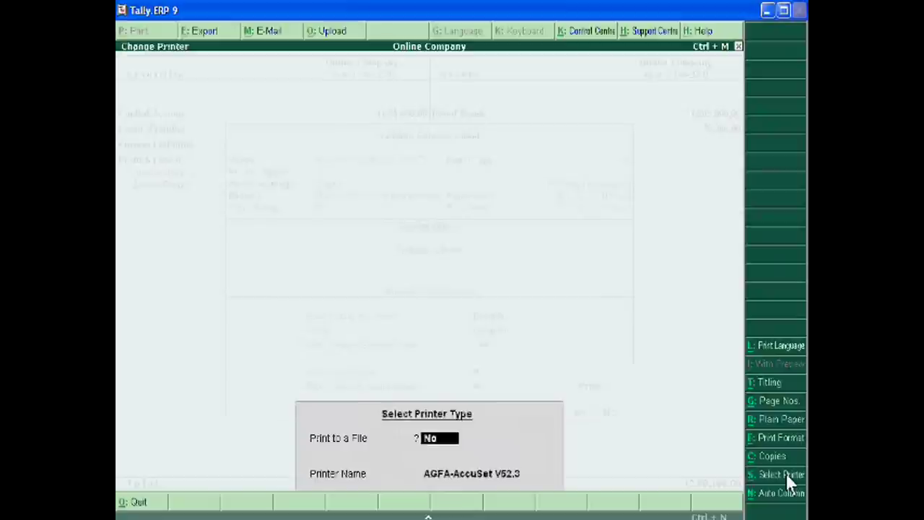
{"action": "key", "text": "Return"}
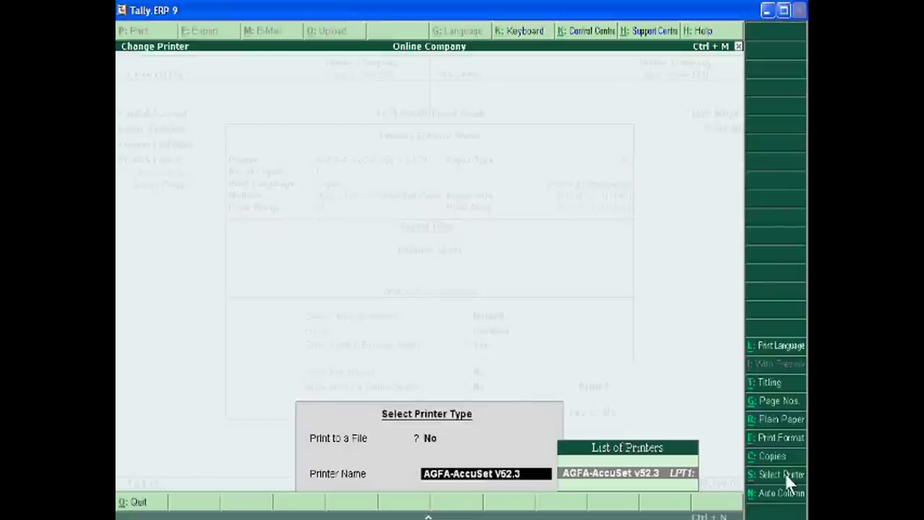
{"action": "key", "text": "Return"}
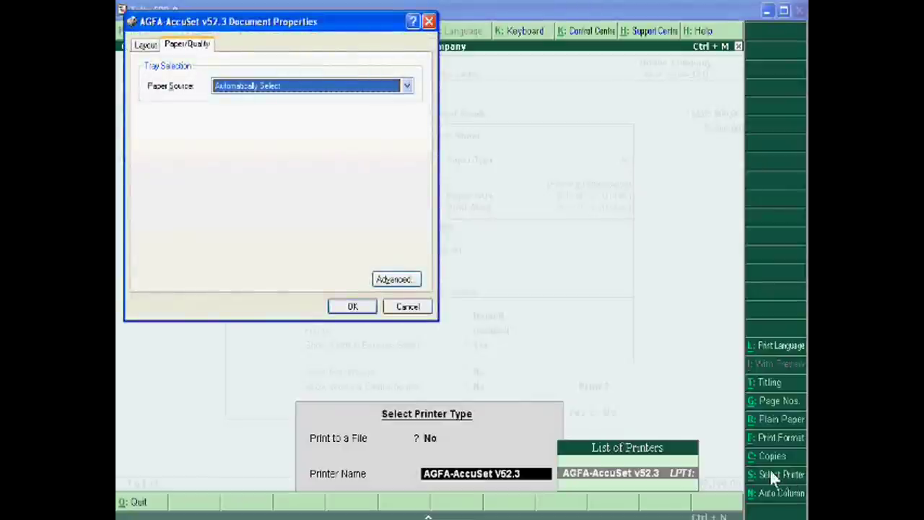
{"action": "left_click", "coordinate": [400, 281]}
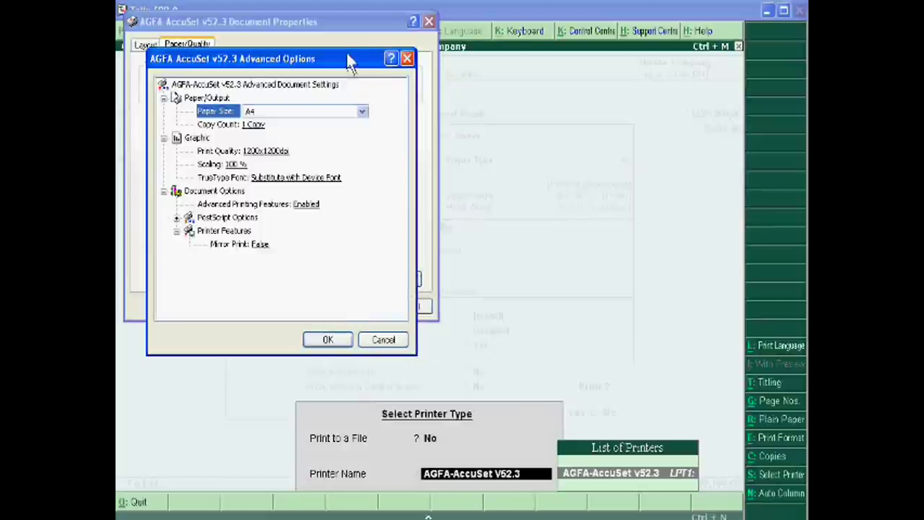
{"action": "left_click_drag", "start_coordinate": [346, 53], "coordinate": [348, 40]}
{"action": "left_click", "coordinate": [338, 97]}
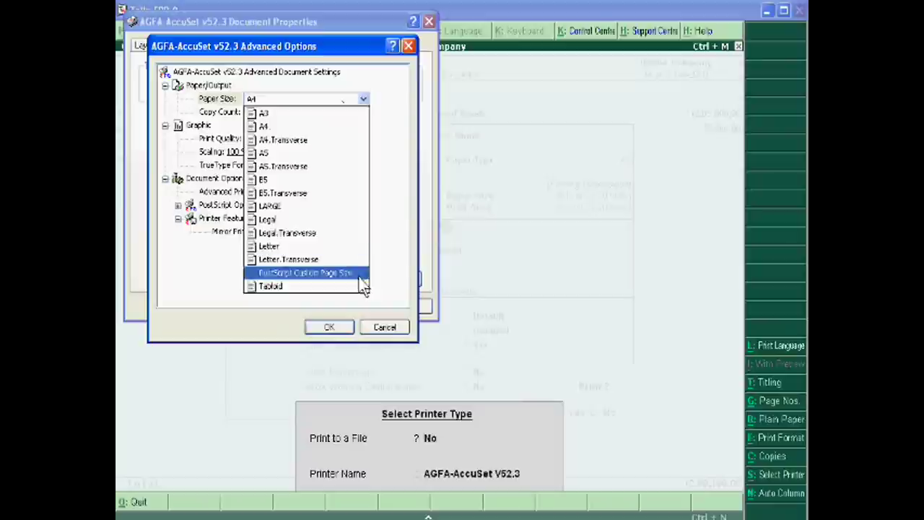
{"action": "left_click", "coordinate": [385, 206]}
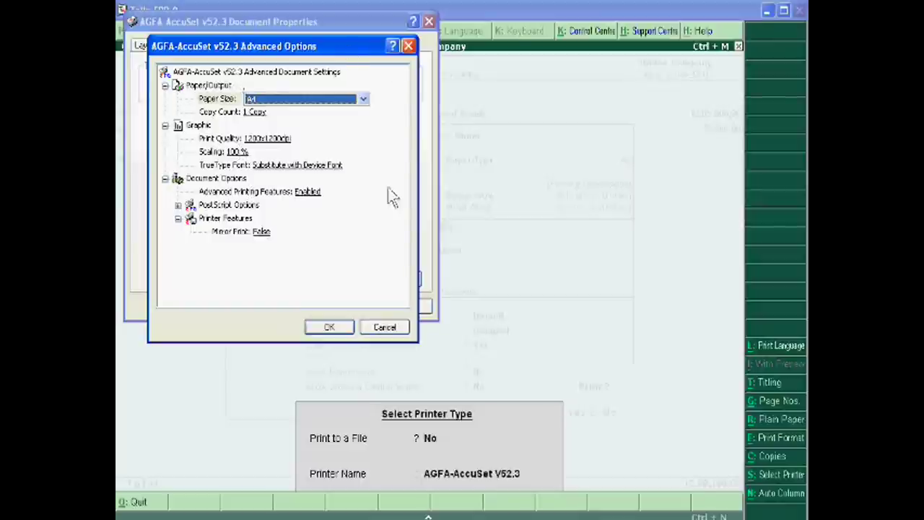
Step: Keep AGFA-AccuSet orientation at Portrait after trying Landscape, and accept the printer properties
{"action": "left_click", "coordinate": [408, 46]}
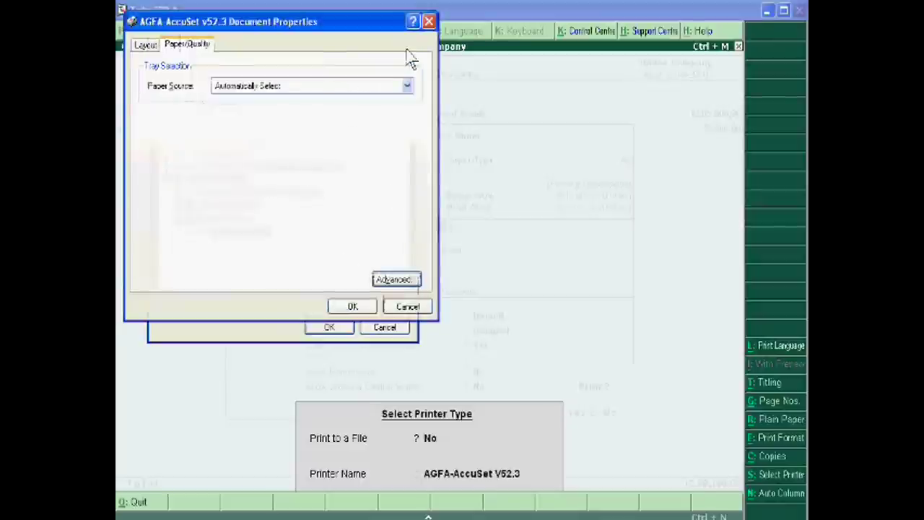
{"action": "left_click", "coordinate": [145, 46]}
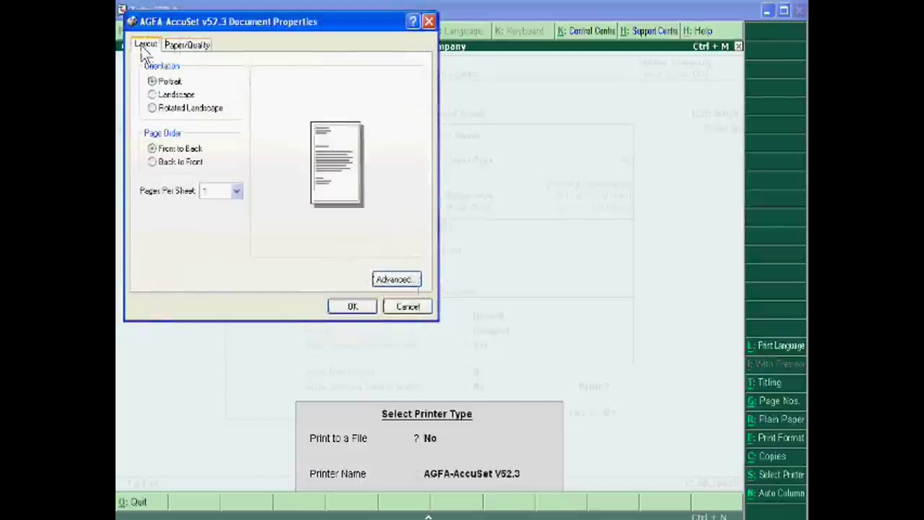
{"action": "left_click", "coordinate": [172, 96]}
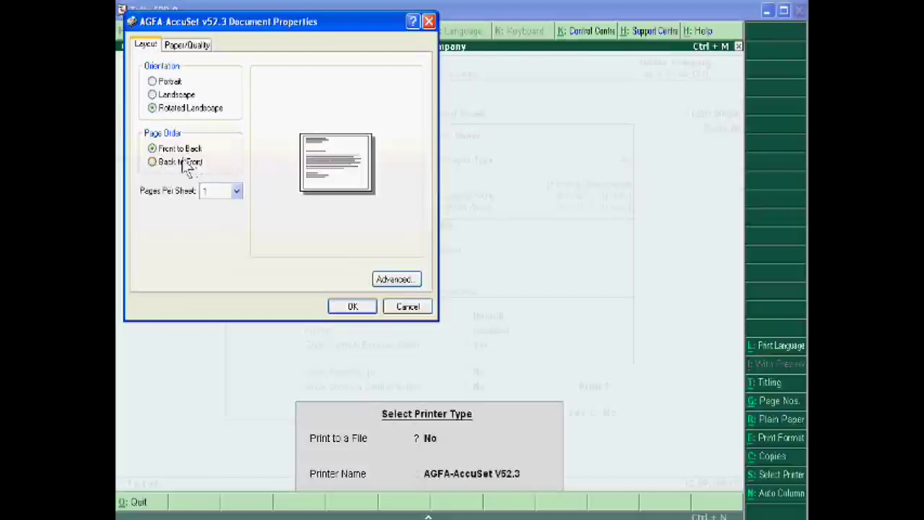
{"action": "left_click", "coordinate": [157, 83]}
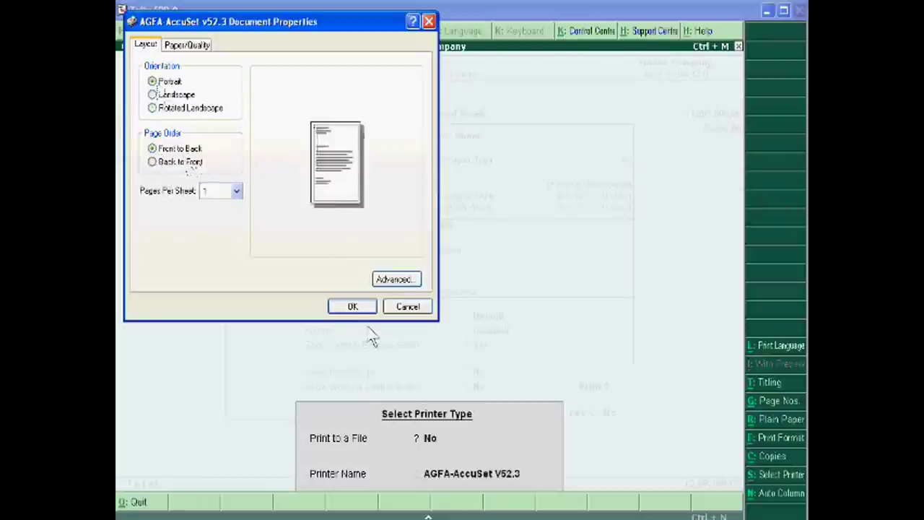
{"action": "left_click", "coordinate": [352, 308]}
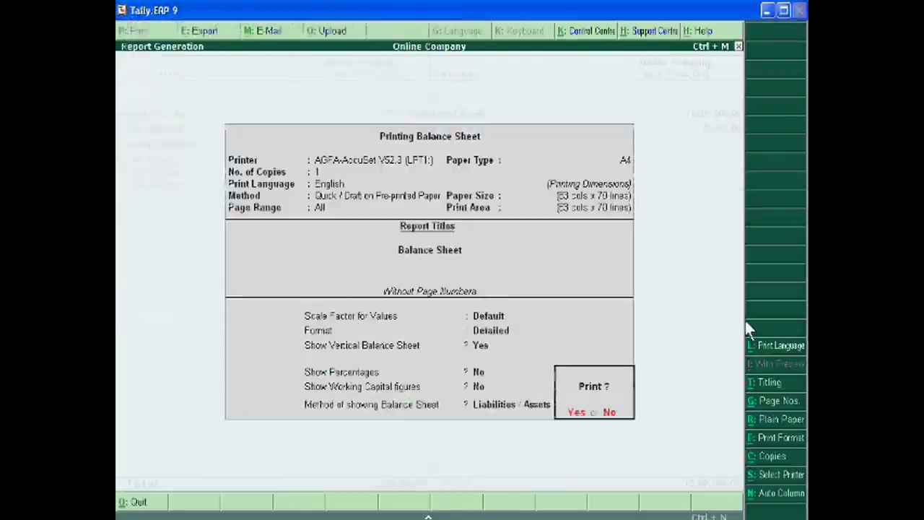
Step: Revisit the Titling settings and confirm Balance Sheet as the report title
{"action": "left_click", "coordinate": [759, 381]}
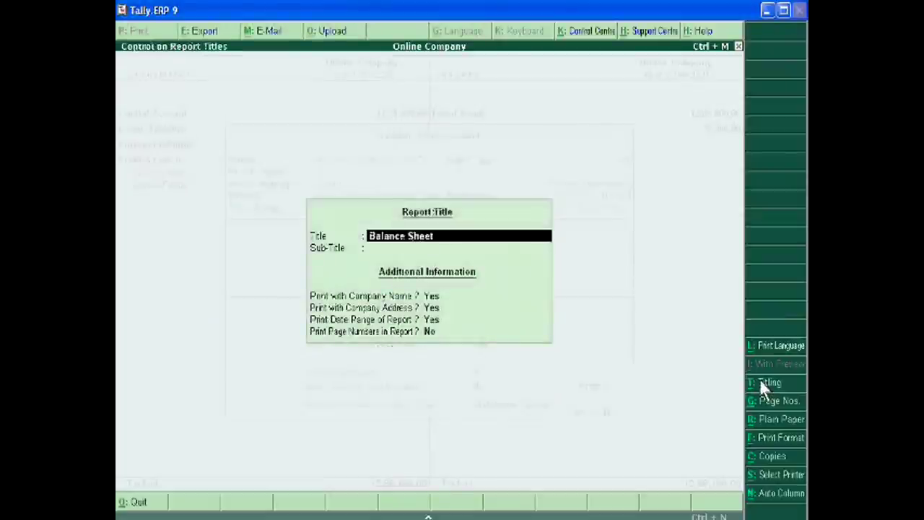
{"action": "key", "text": "Return"}
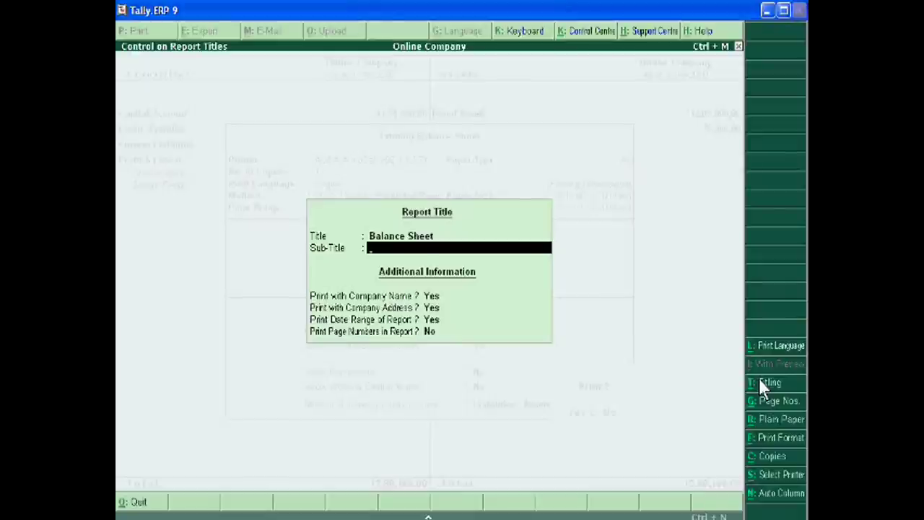
{"action": "key", "text": "Up"}
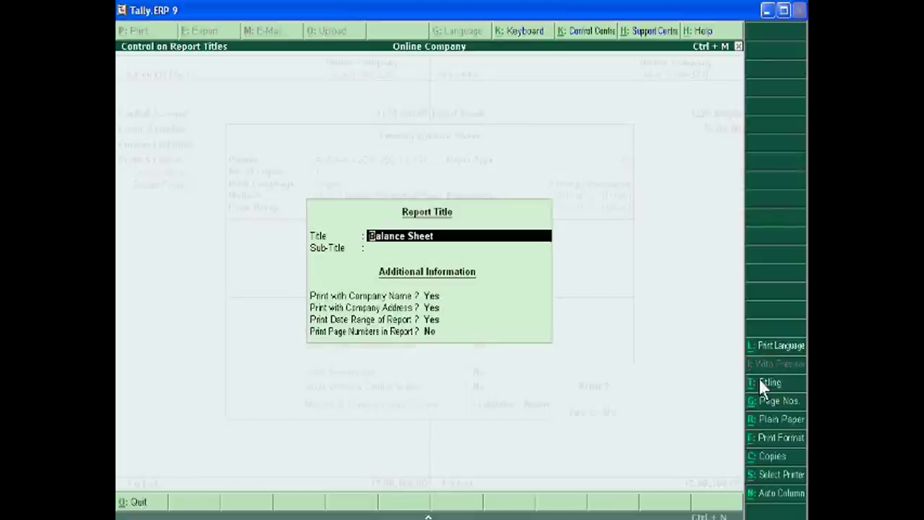
{"action": "key", "text": "BackSpace"}
{"action": "key", "text": "ctrl+a"}
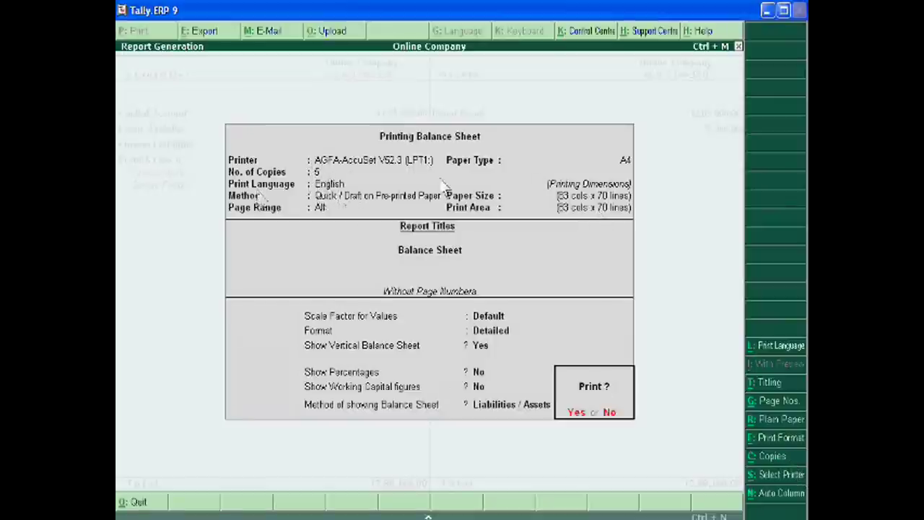
Step: Pick English from the List of Languages as the print language
{"action": "left_click", "coordinate": [772, 350]}
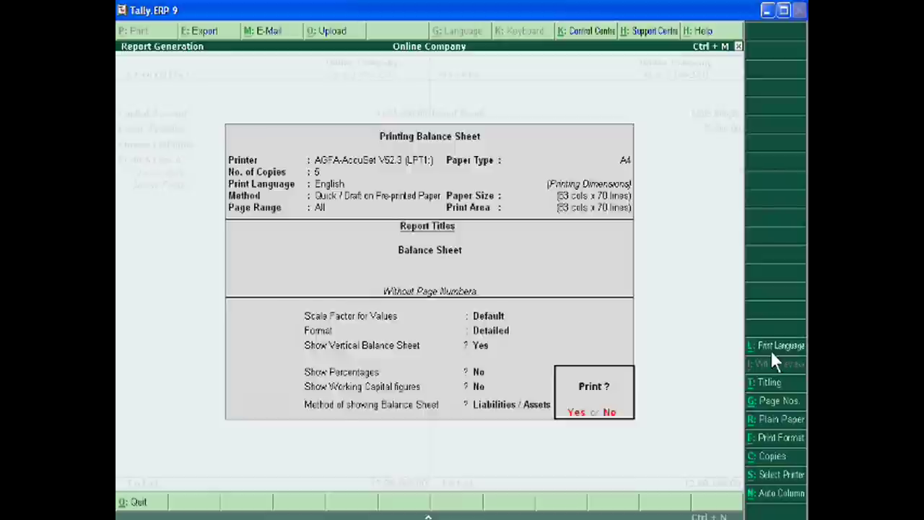
{"action": "key", "text": "Down"}
{"action": "key", "text": "Down"}
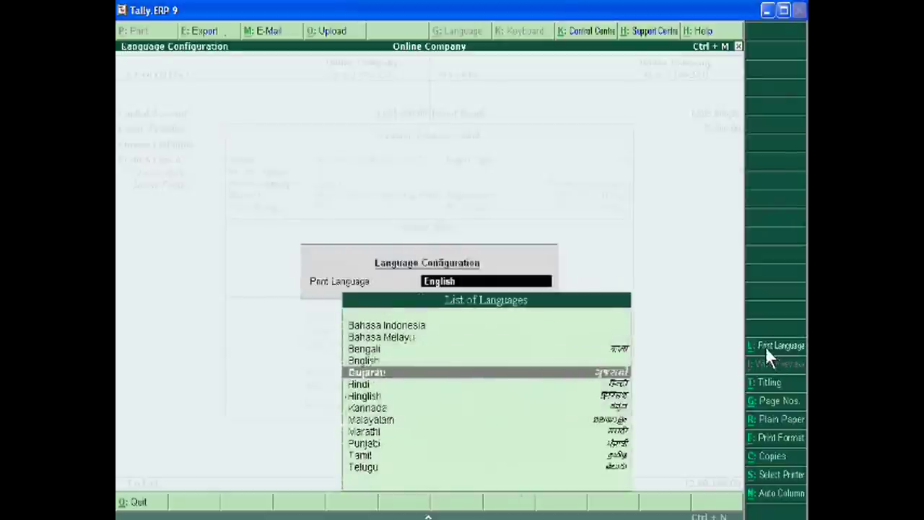
{"action": "key", "text": "Up"}
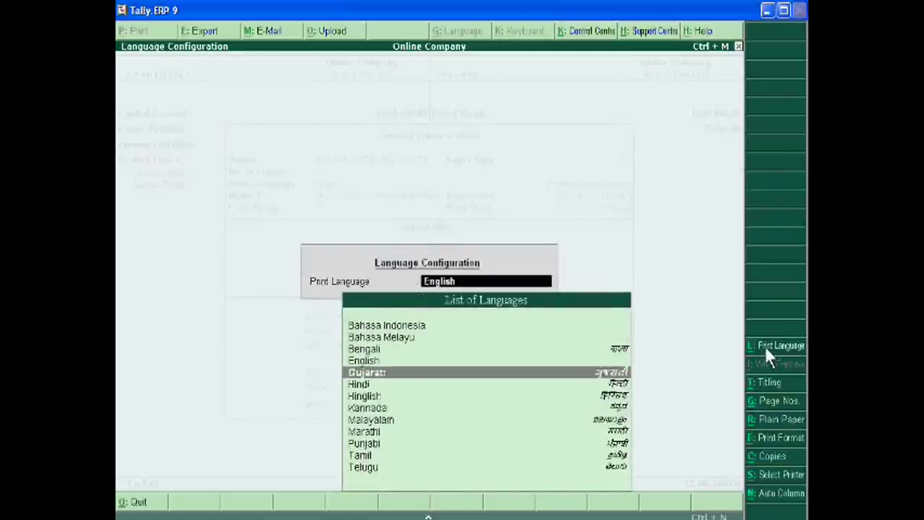
{"action": "key", "text": "Up"}
{"action": "key", "text": "Up"}
{"action": "key", "text": "Down"}
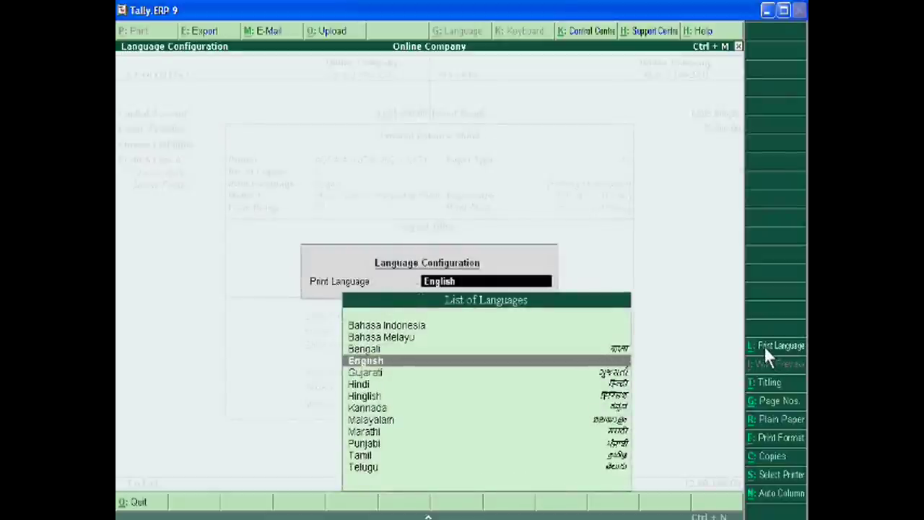
{"action": "key", "text": "Return"}
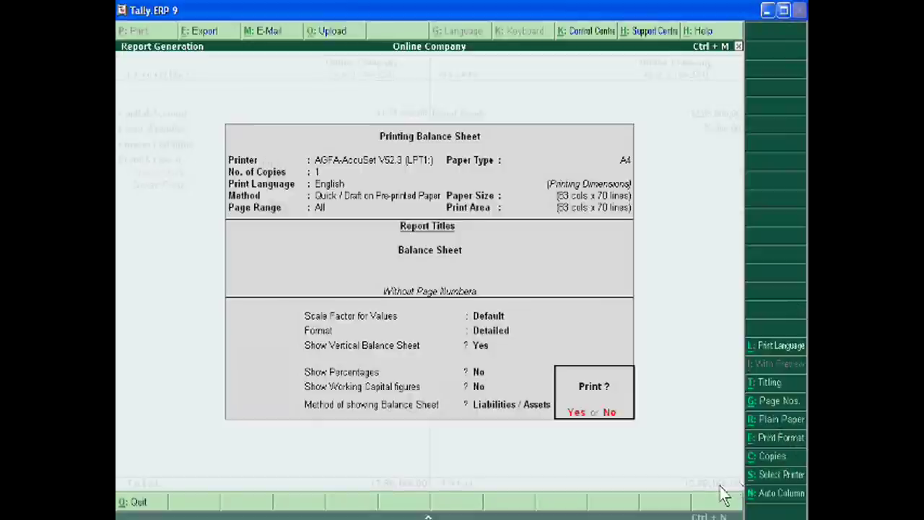
Step: Decline printing, close the Balance Sheet, and stay in Tally instead of quitting
{"action": "key", "text": "n"}
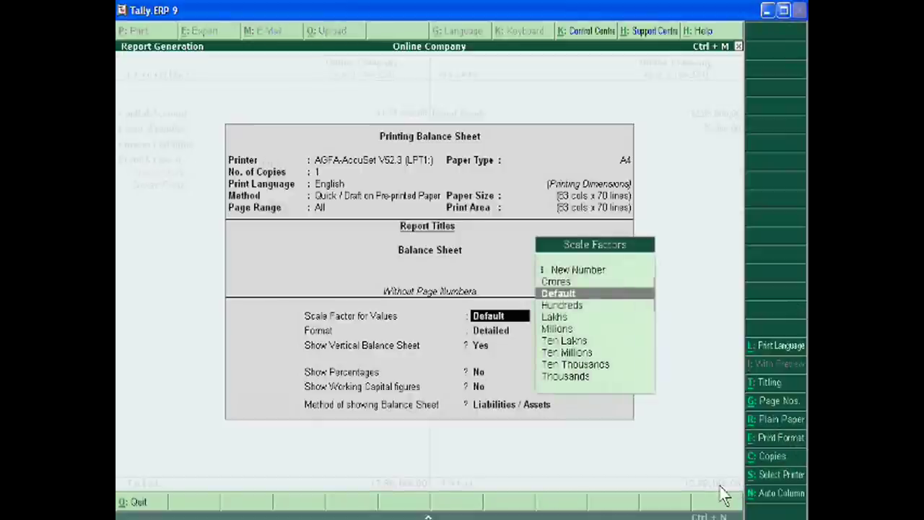
{"action": "key", "text": "Escape"}
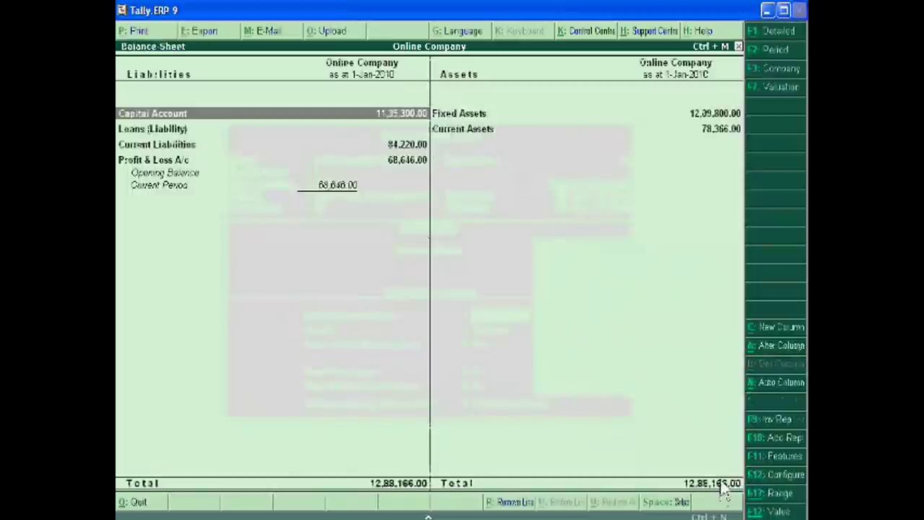
{"action": "key", "text": "Escape"}
{"action": "key", "text": "Escape"}
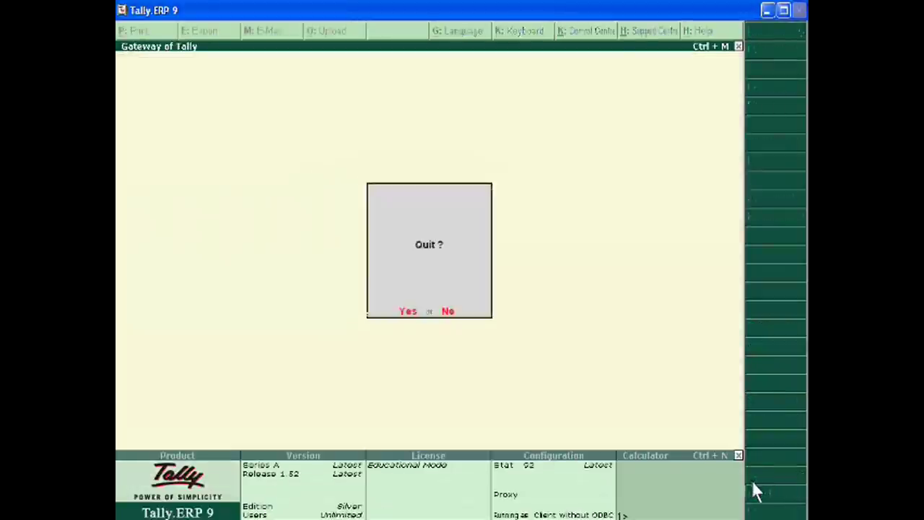
{"action": "key", "text": "n"}
Step: Enter F12 Configure and go into the Printing options
{"action": "left_click", "coordinate": [773, 510]}
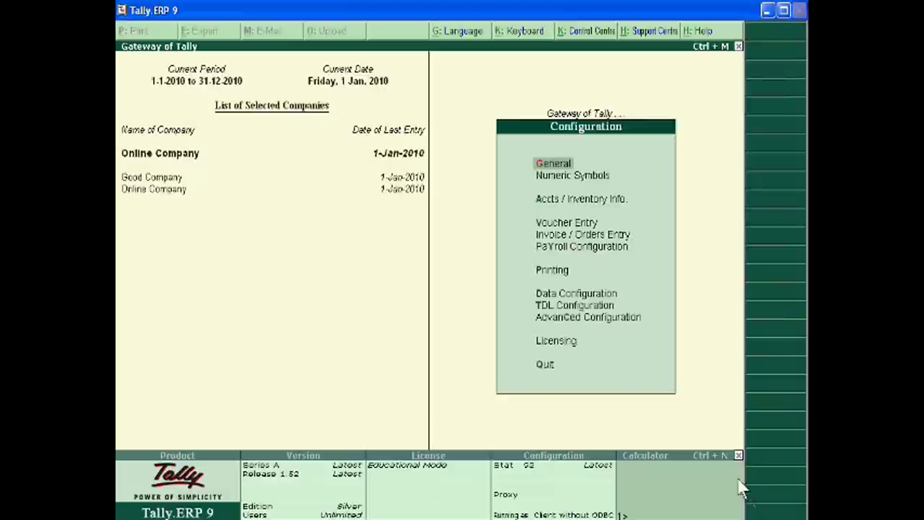
{"action": "key", "text": "Down"}
{"action": "key", "text": "Down"}
{"action": "key", "text": "Down"}
{"action": "key", "text": "Down"}
{"action": "key", "text": "Down"}
{"action": "key", "text": "Down"}
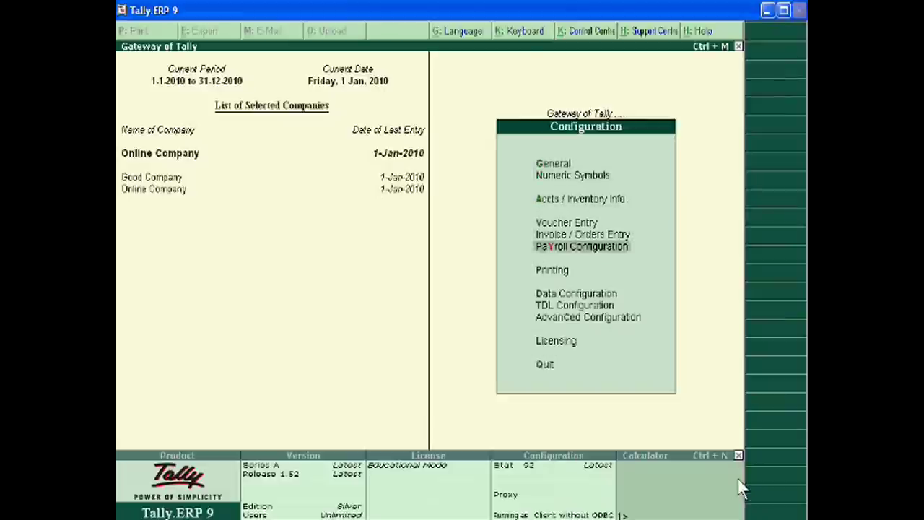
{"action": "key", "text": "Return"}
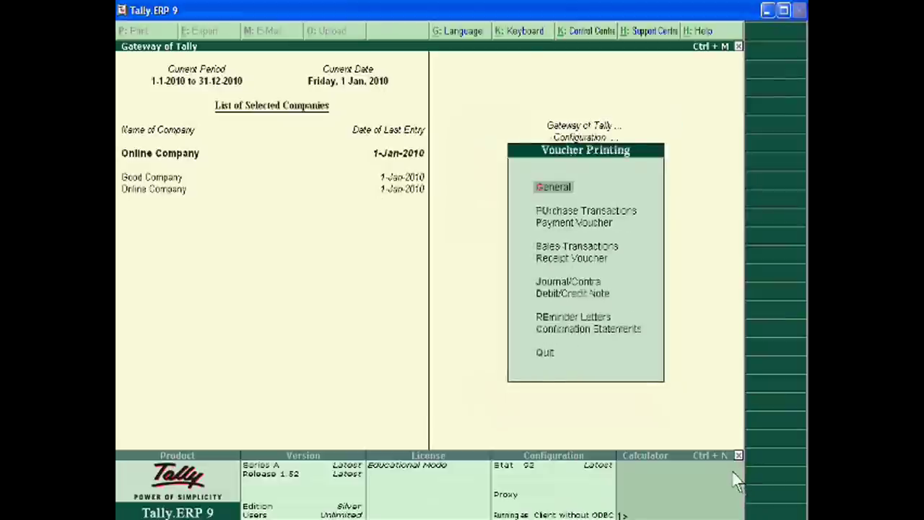